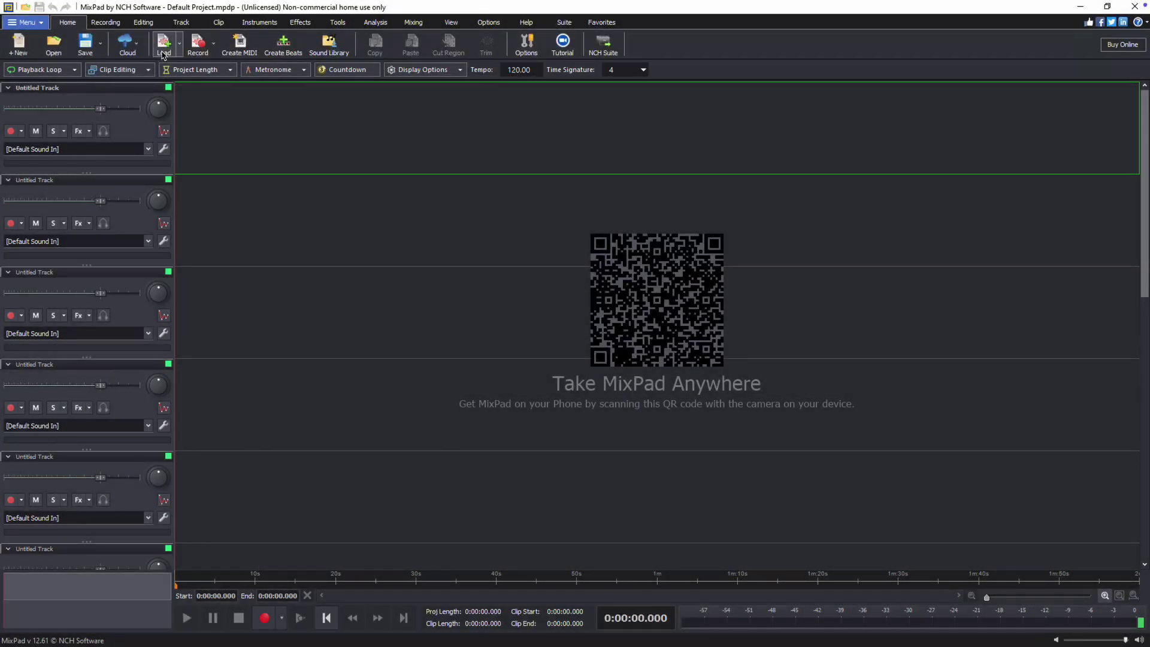
Step: Load the 'Epical Drums by Grigoriy Nuzhny' file onto the first track
left_click(164, 45)
left_click(155, 96)
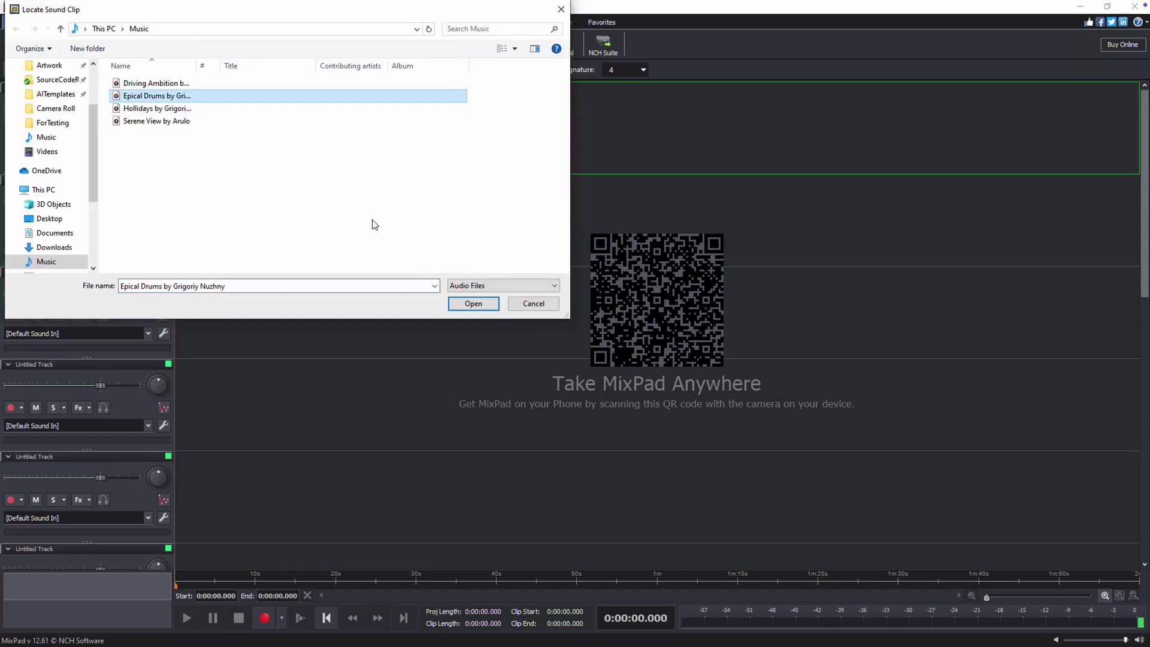
left_click(473, 303)
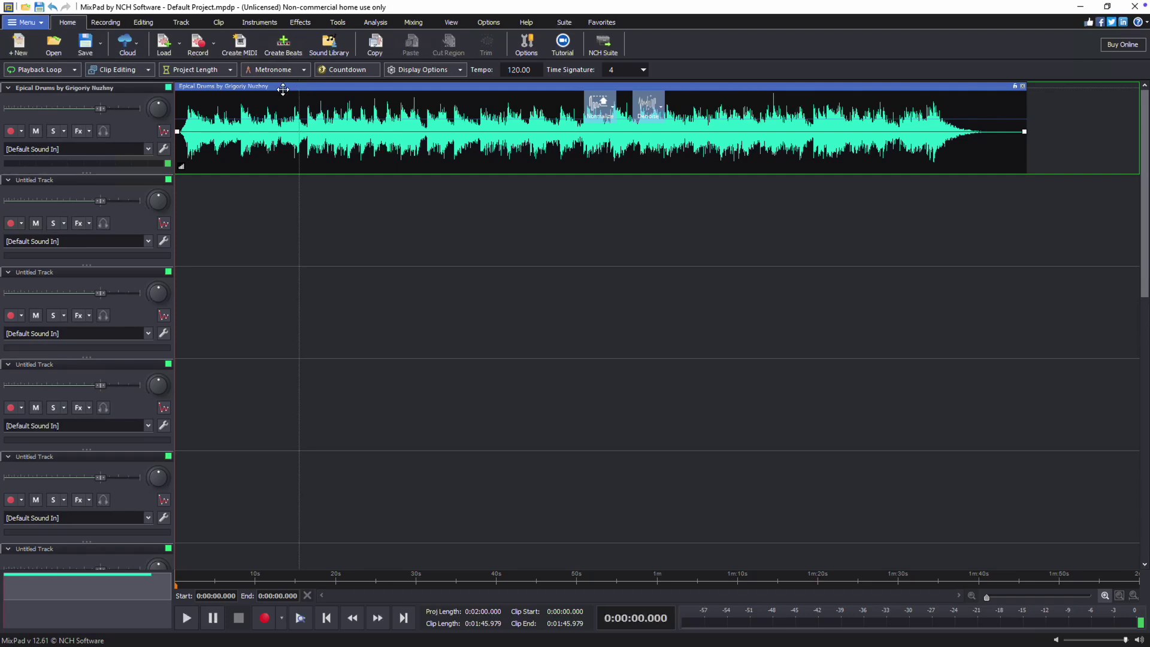
Step: Run Tools > Drums > Separate Drums on the Epical Drums clip
left_click(45, 27)
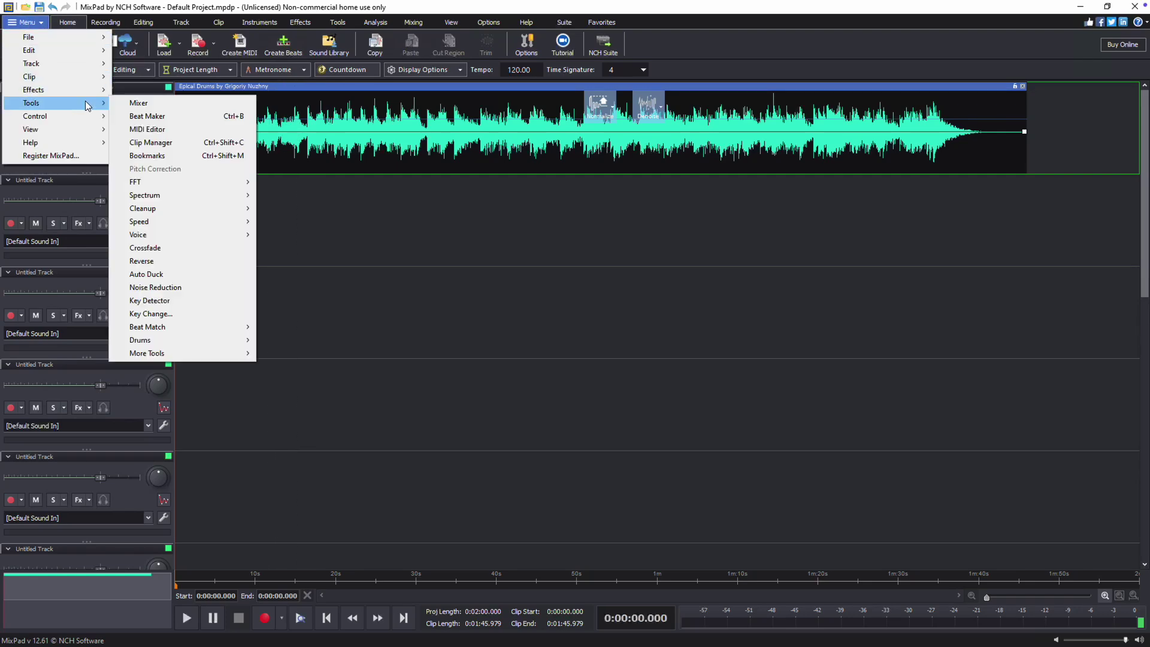
mouse_move(31, 102)
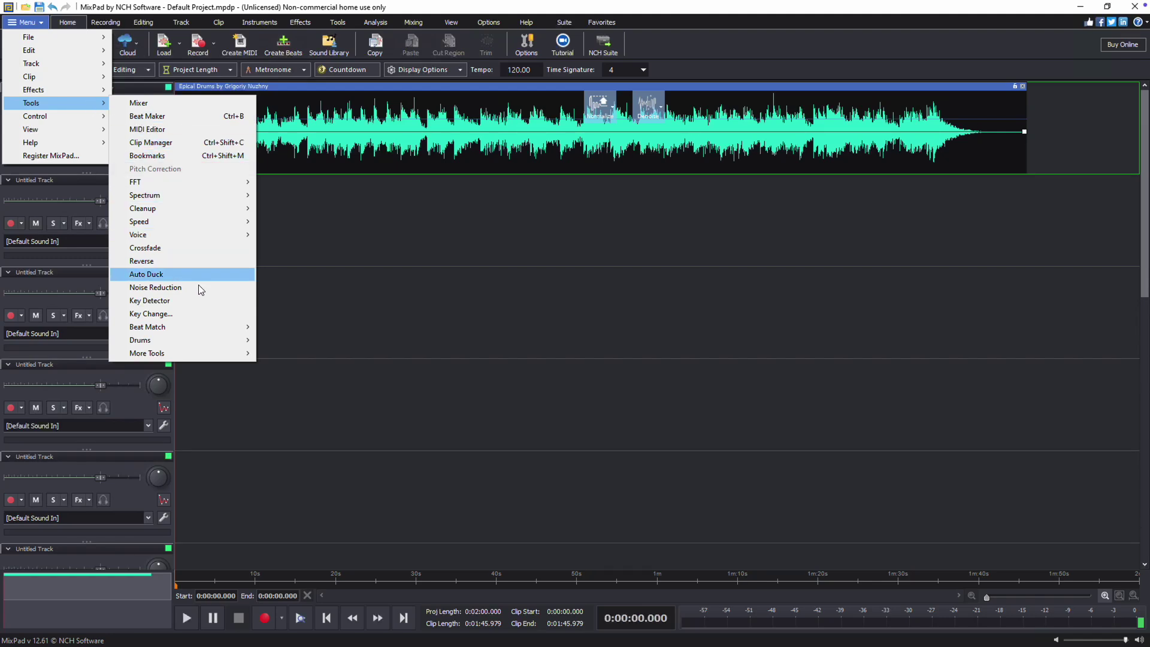
mouse_move(141, 341)
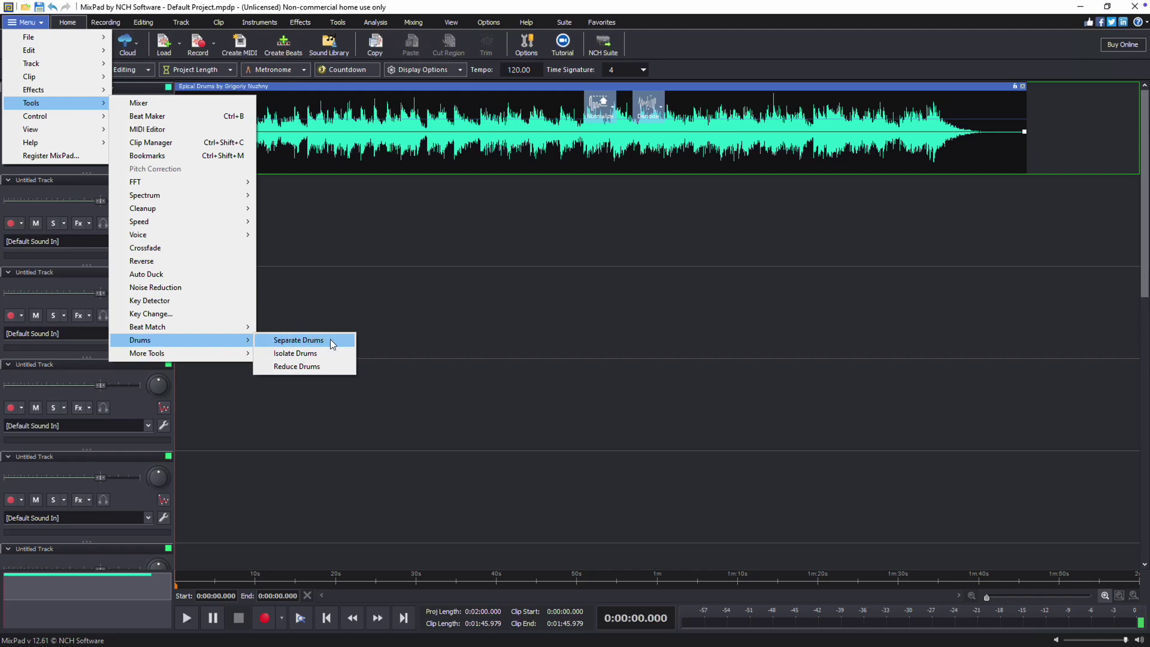
left_click(330, 339)
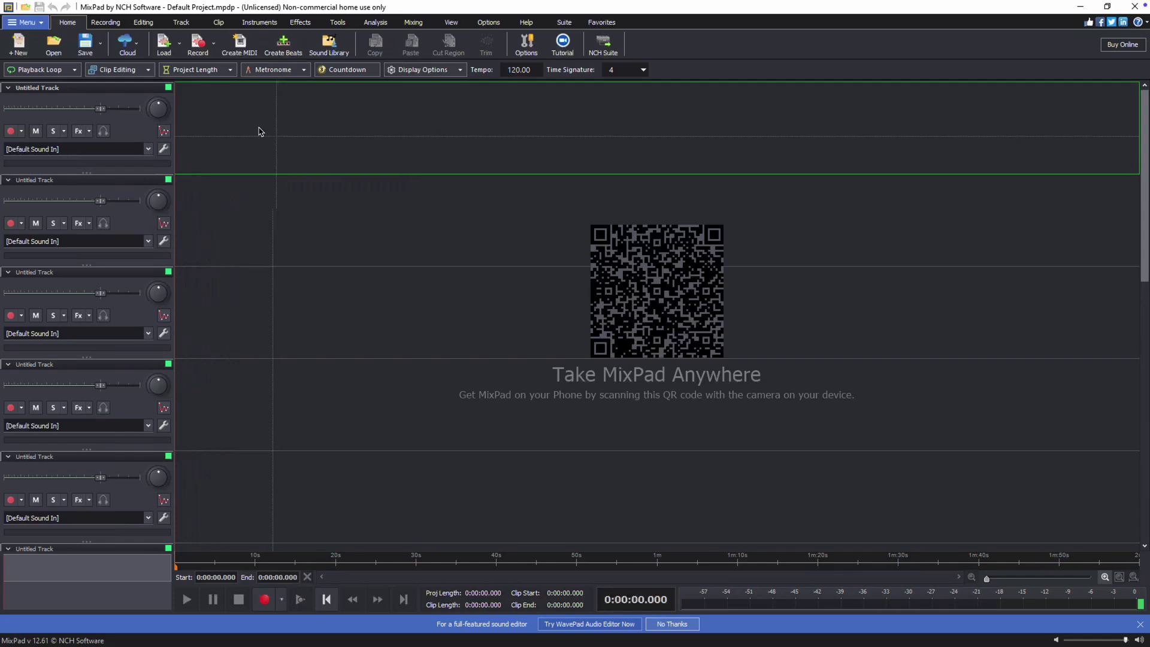
Step: Reload the 'Epical Drums by Grigoriy Nuzhny' file onto the first track
left_click(166, 45)
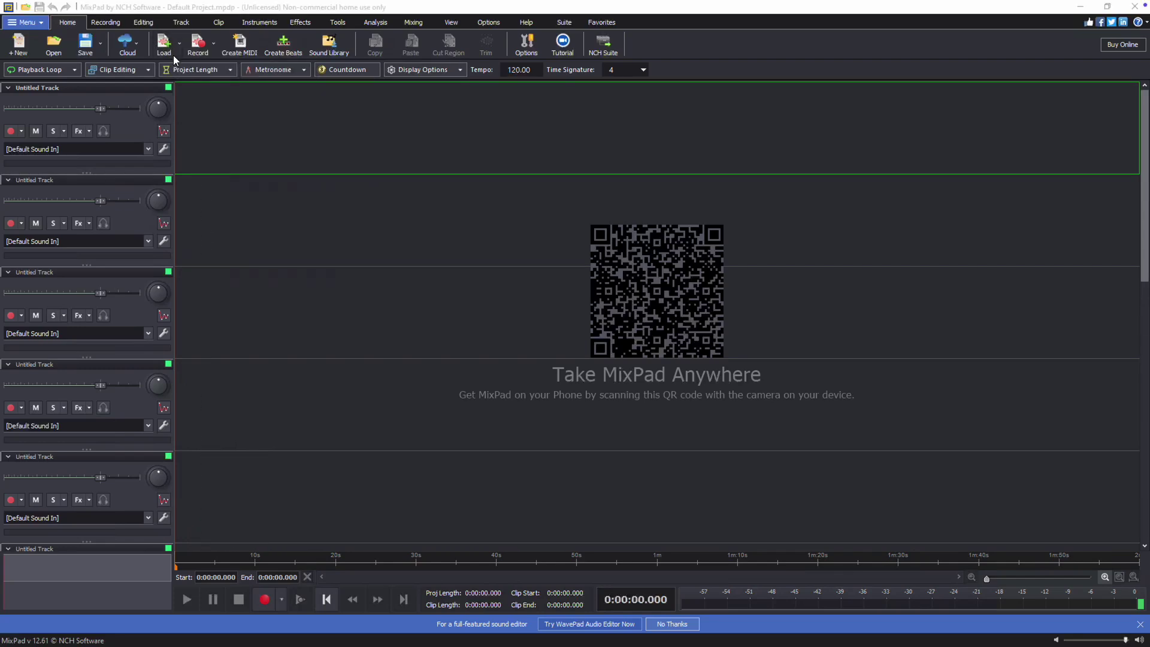
left_click(154, 96)
left_click(472, 303)
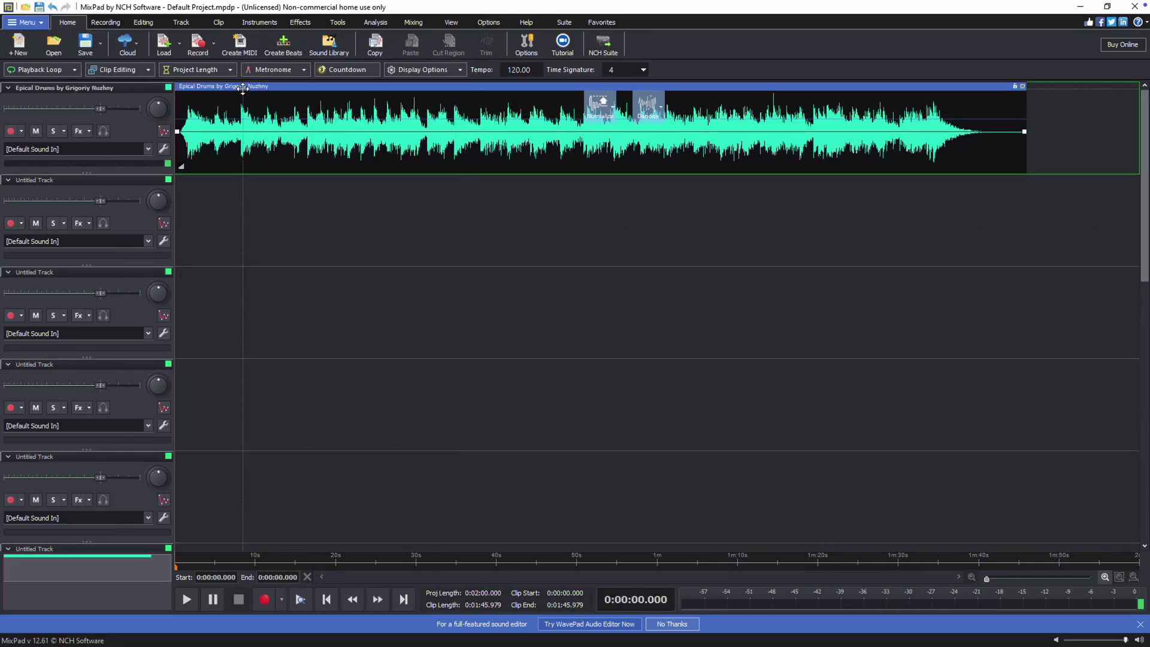
Step: Apply Separate Drums to produce Other Instruments and Drums clips on tracks two and three
left_click(40, 22)
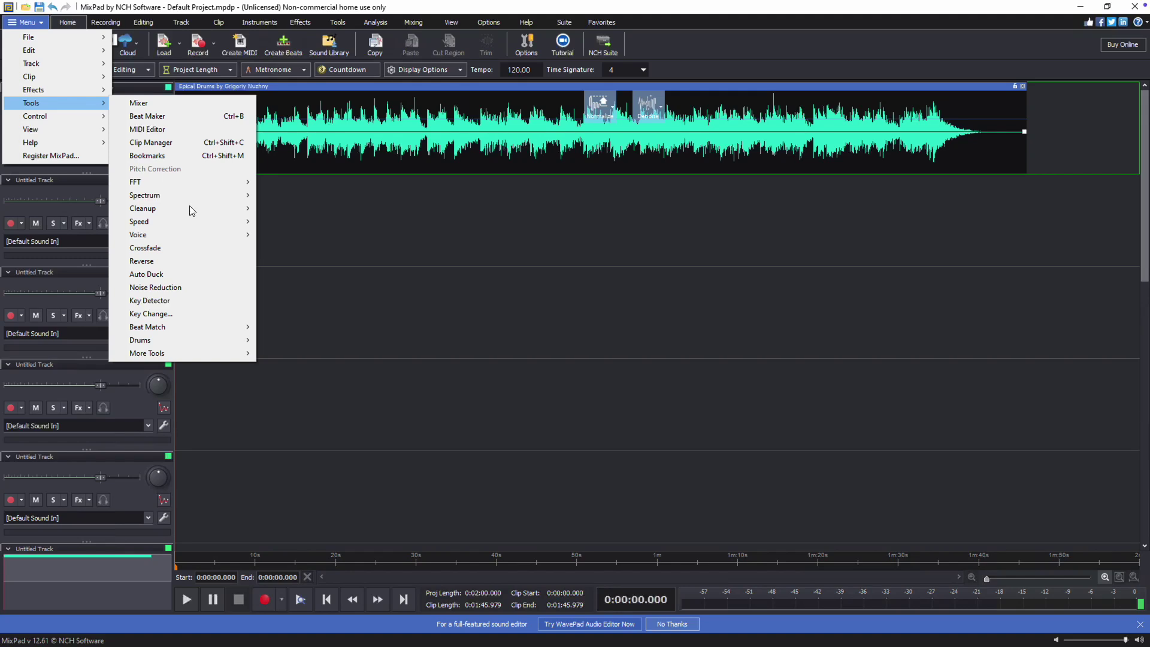
mouse_move(140, 341)
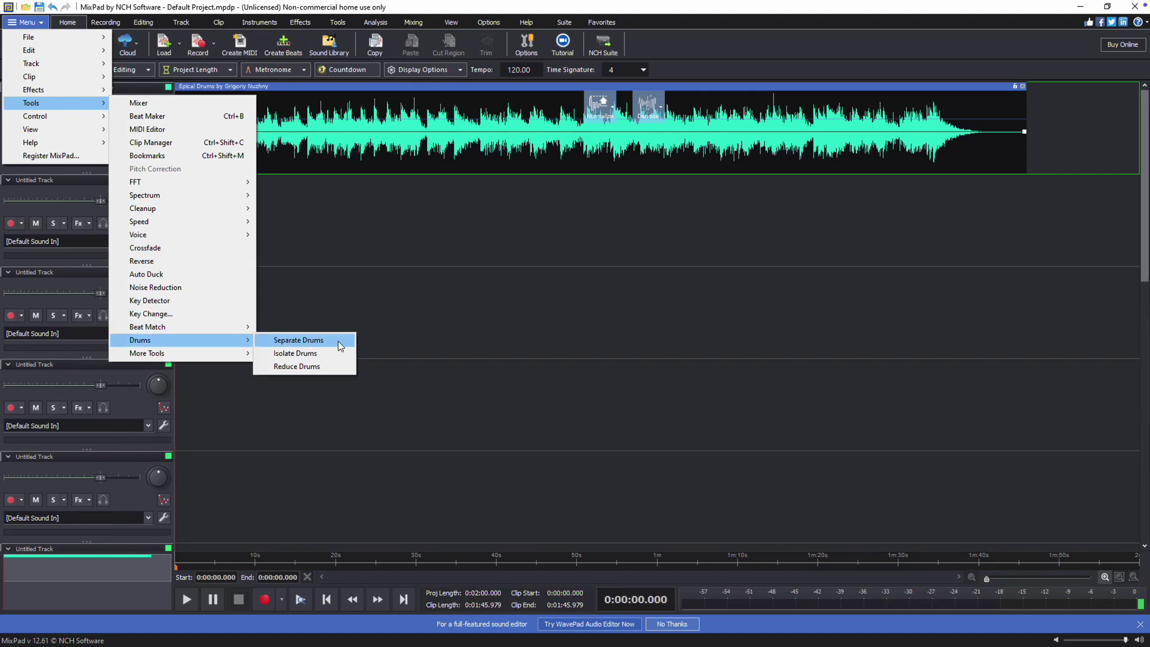
left_click(299, 339)
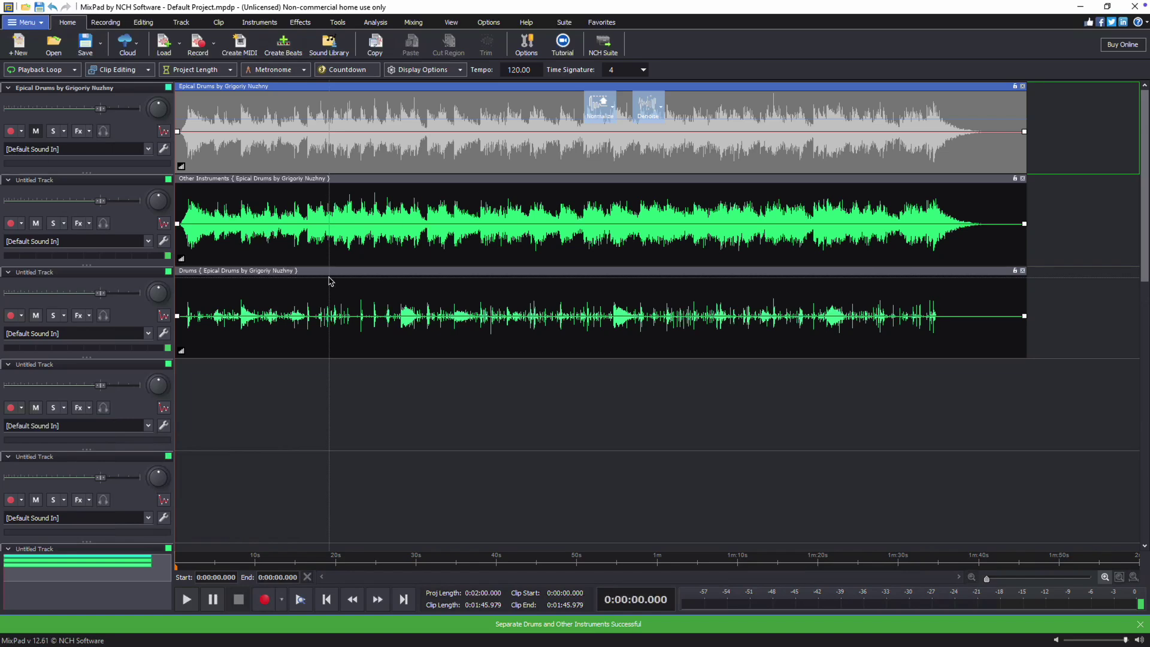
Step: Select the Drums clip, then the Other Instruments clip, naming their tracks after them
left_click(335, 272)
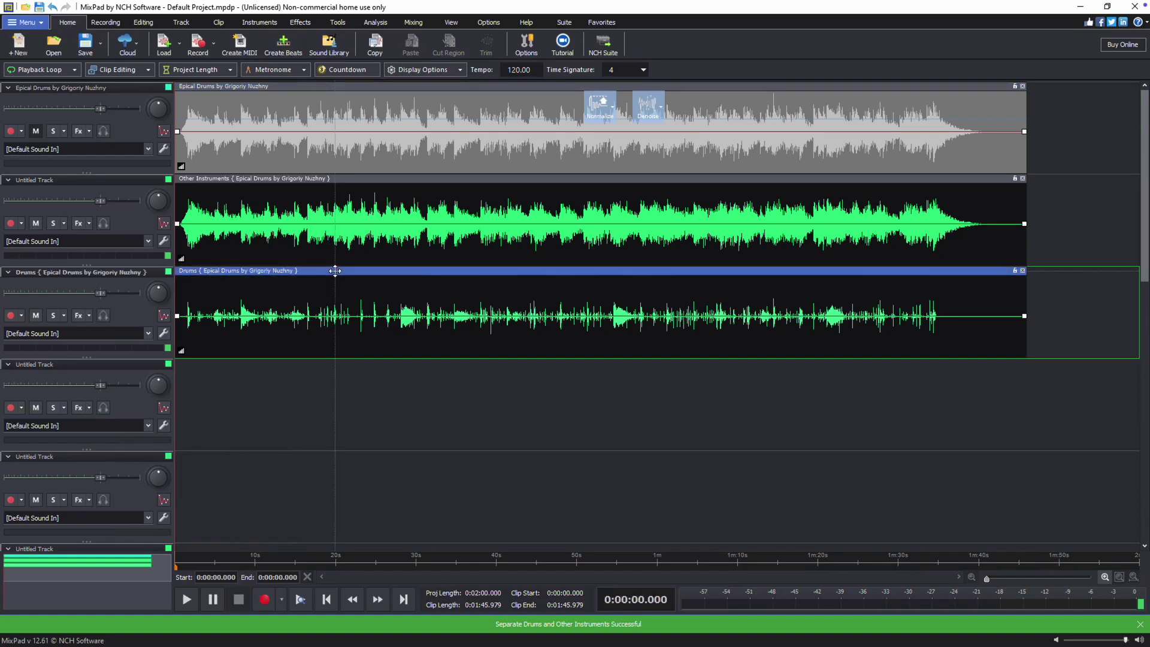
left_click(341, 176)
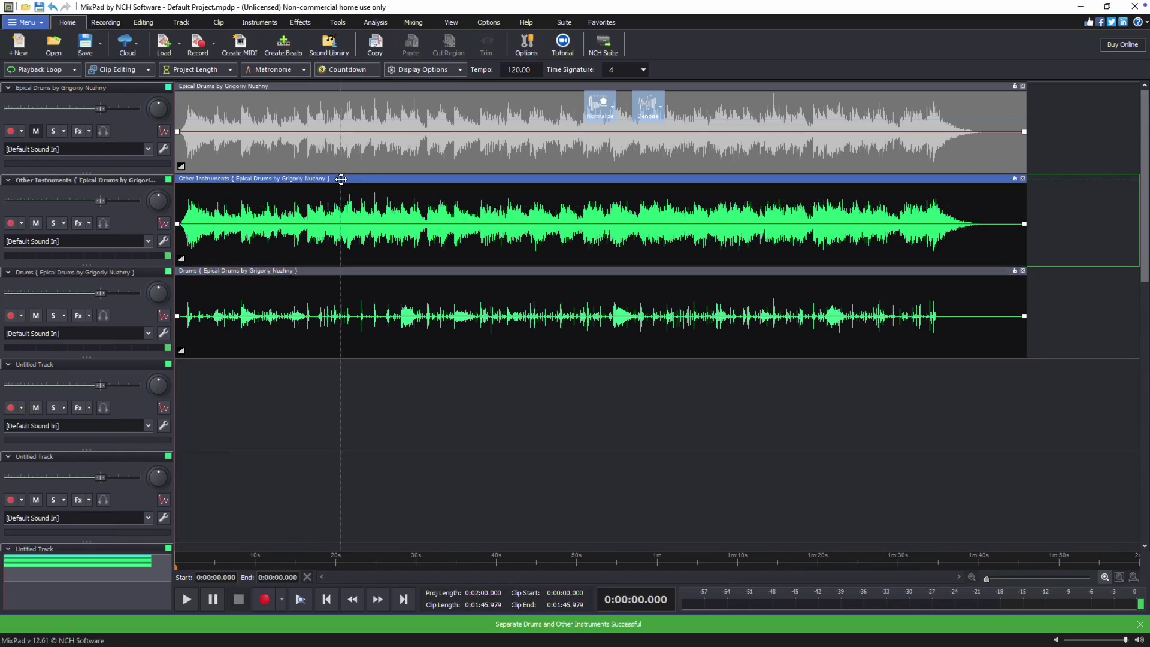